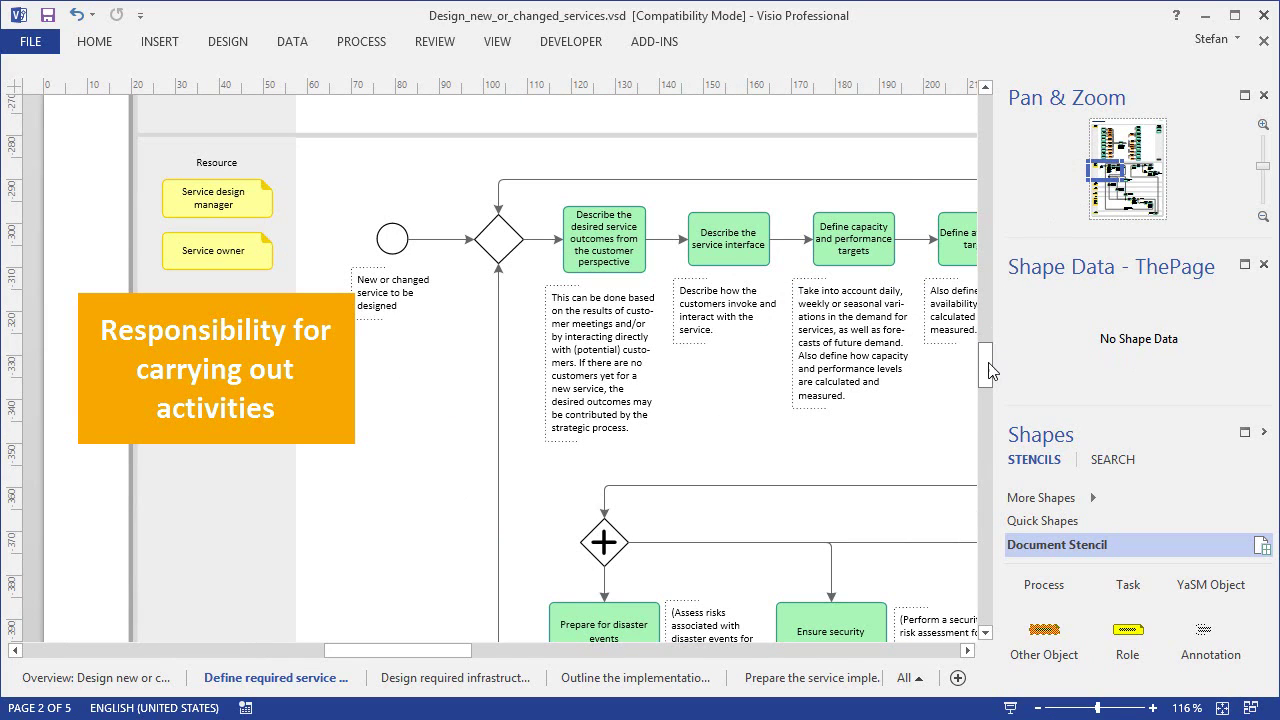
Examine the RACI matrix's role assignments and read the responsibility definitions on the Legend sheet, ending back at the matrix.
{"action": "left_click_drag", "start_coordinate": [985, 359], "coordinate": [986, 276]}
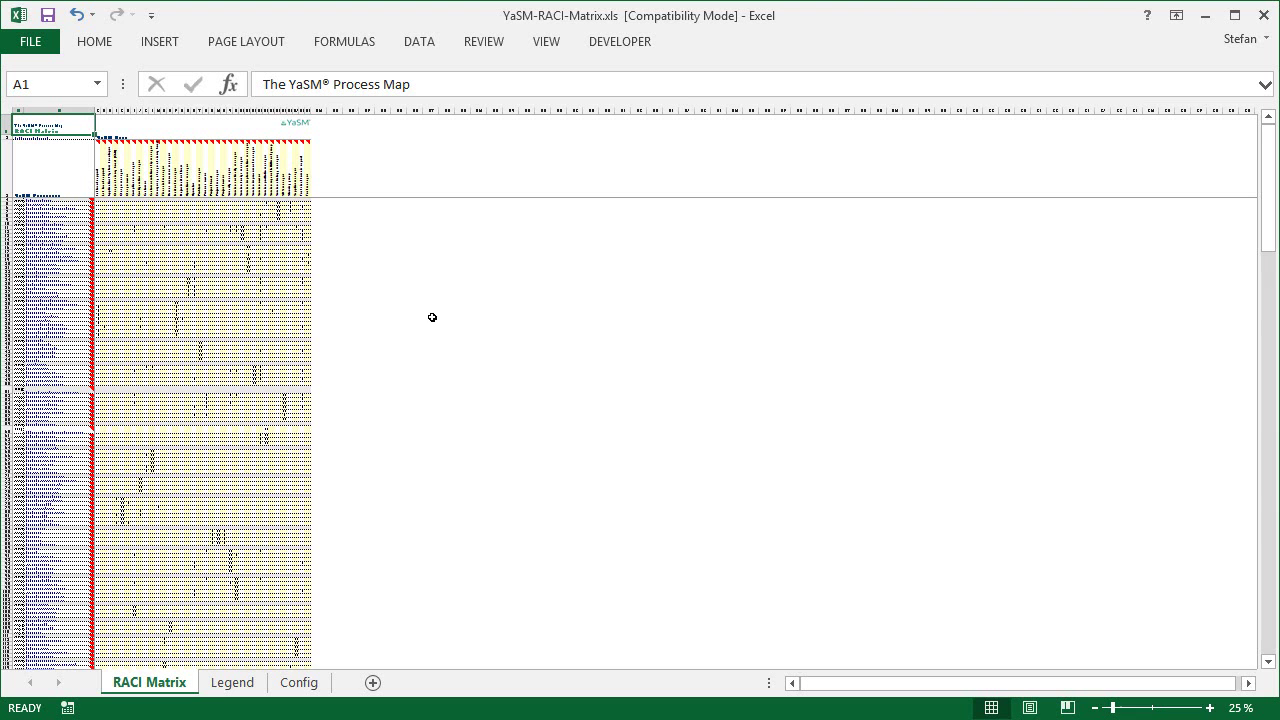
{"action": "scroll", "coordinate": [390, 302], "scroll_direction": "up", "scroll_amount": 1}
{"action": "scroll", "coordinate": [390, 302], "scroll_direction": "up", "scroll_amount": 4}
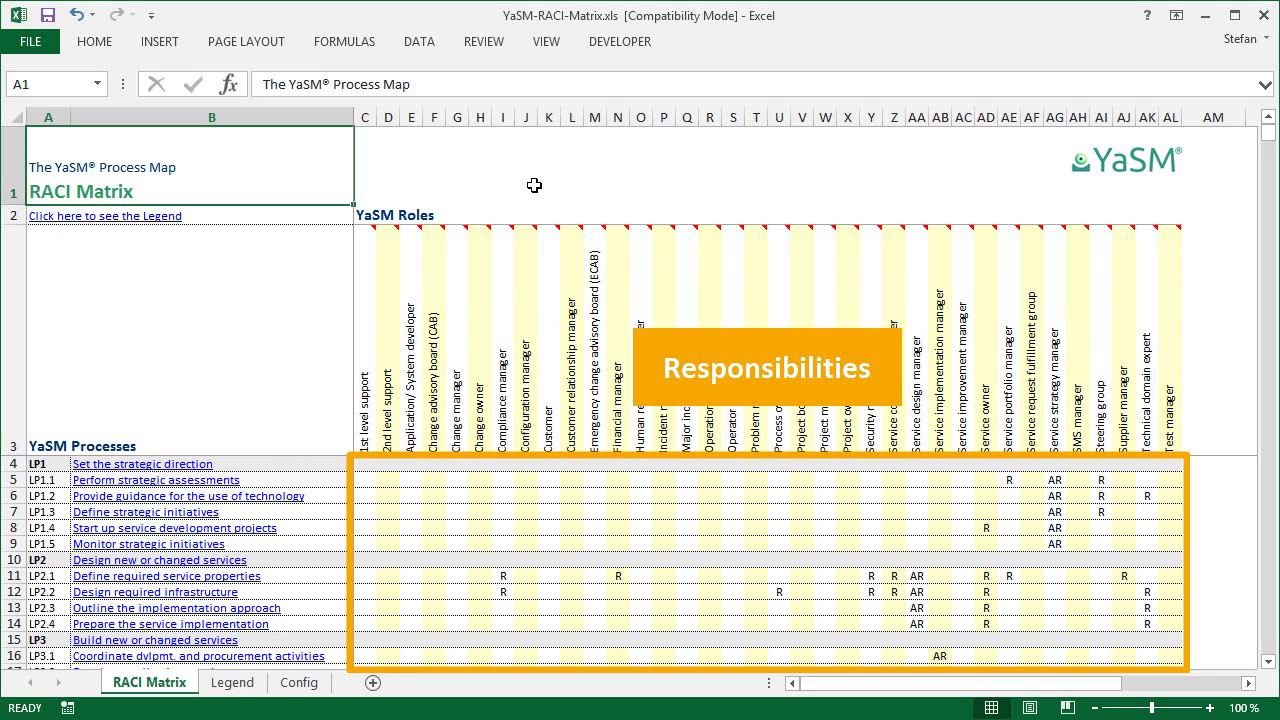
{"action": "scroll", "coordinate": [550, 474], "scroll_direction": "down", "scroll_amount": 1}
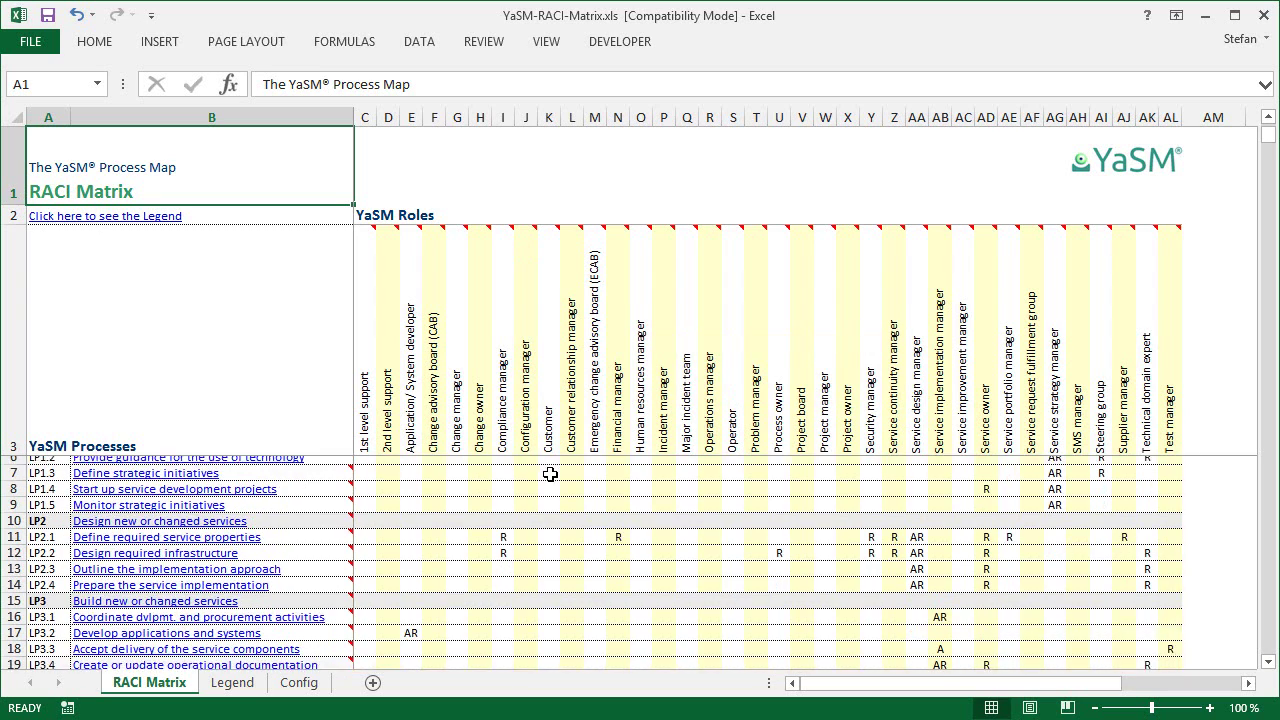
{"action": "scroll", "coordinate": [550, 474], "scroll_direction": "down", "scroll_amount": 1}
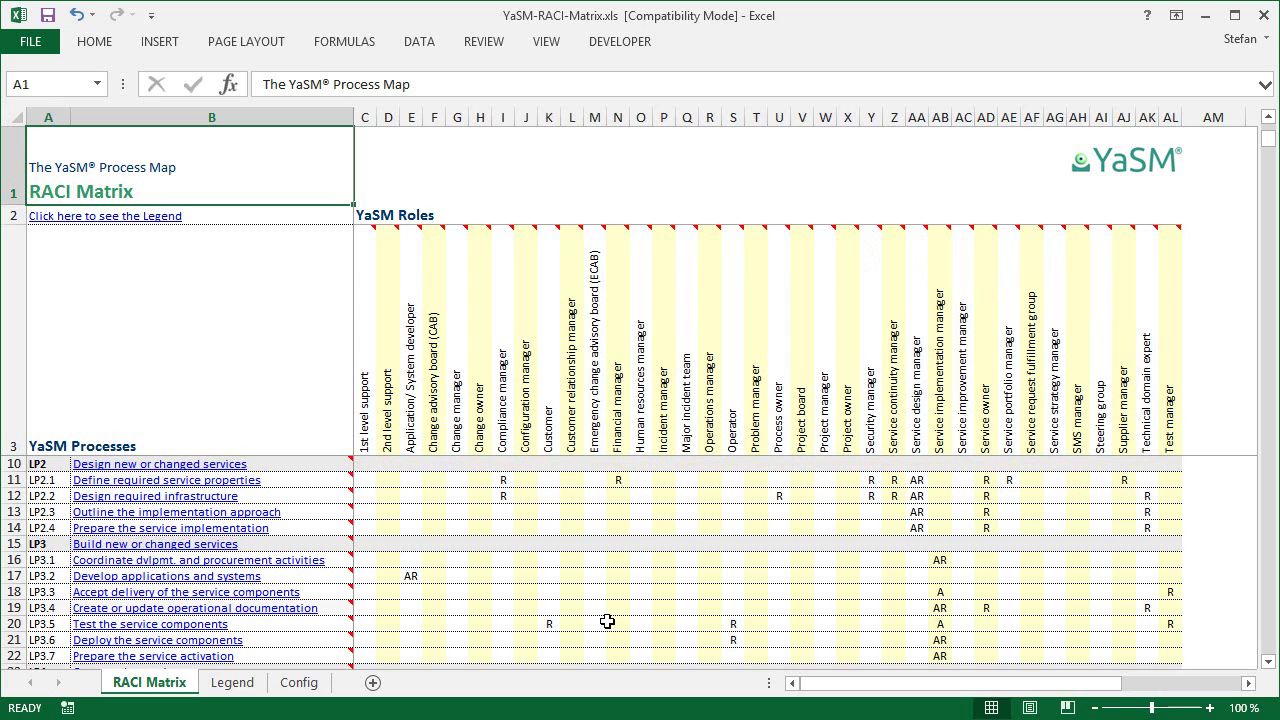
{"action": "left_click", "coordinate": [232, 682]}
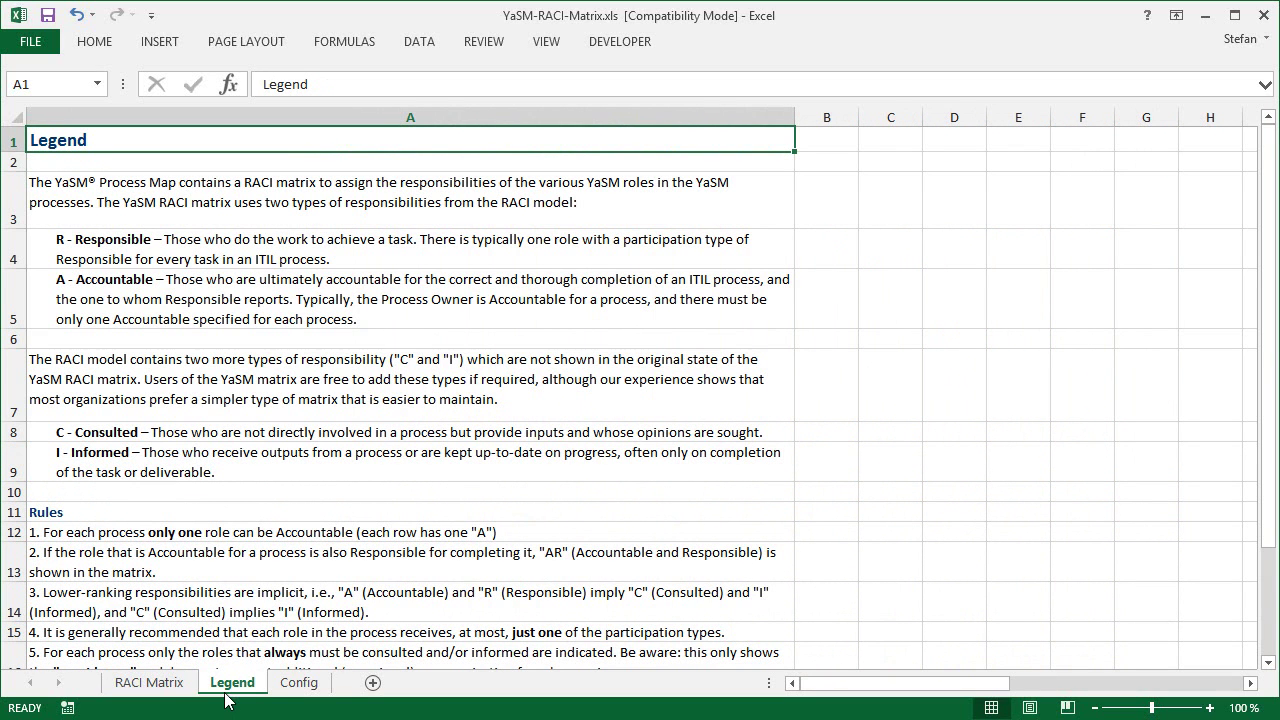
{"action": "left_click", "coordinate": [170, 686]}
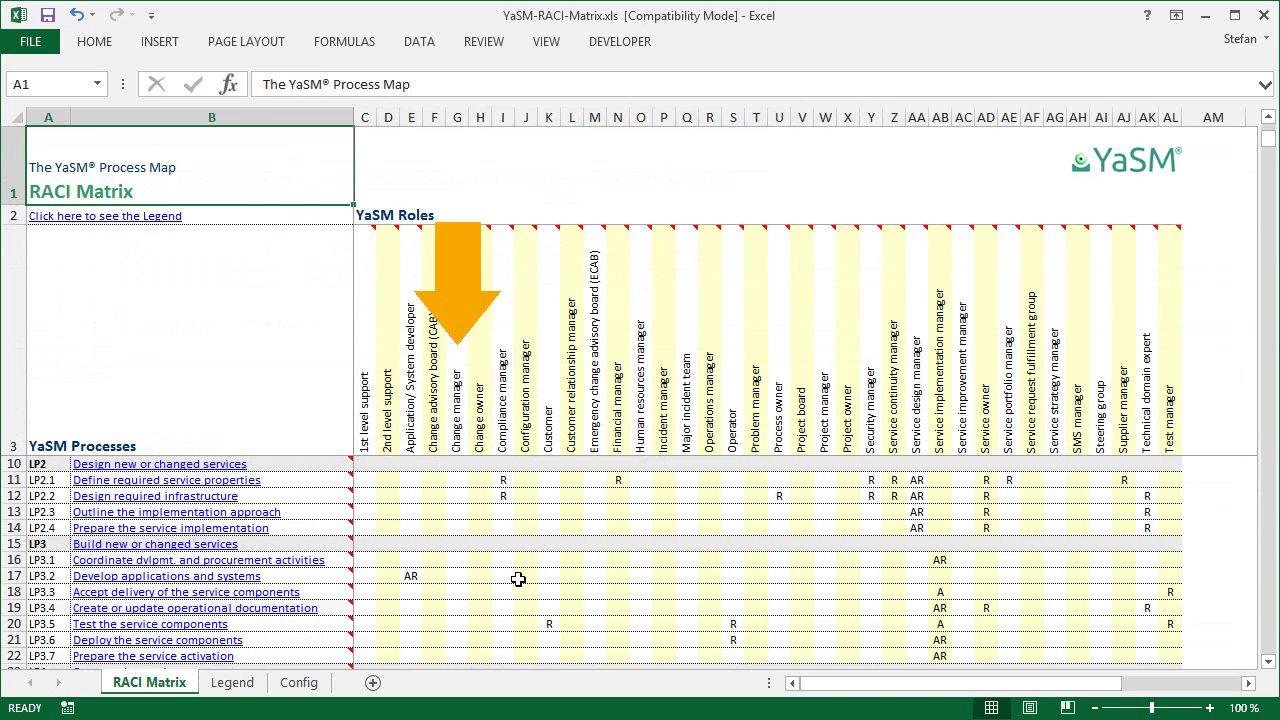
Turn on filtering for the role header row and filter the Change manager column to show only AR entries.
{"action": "left_click", "coordinate": [16, 394]}
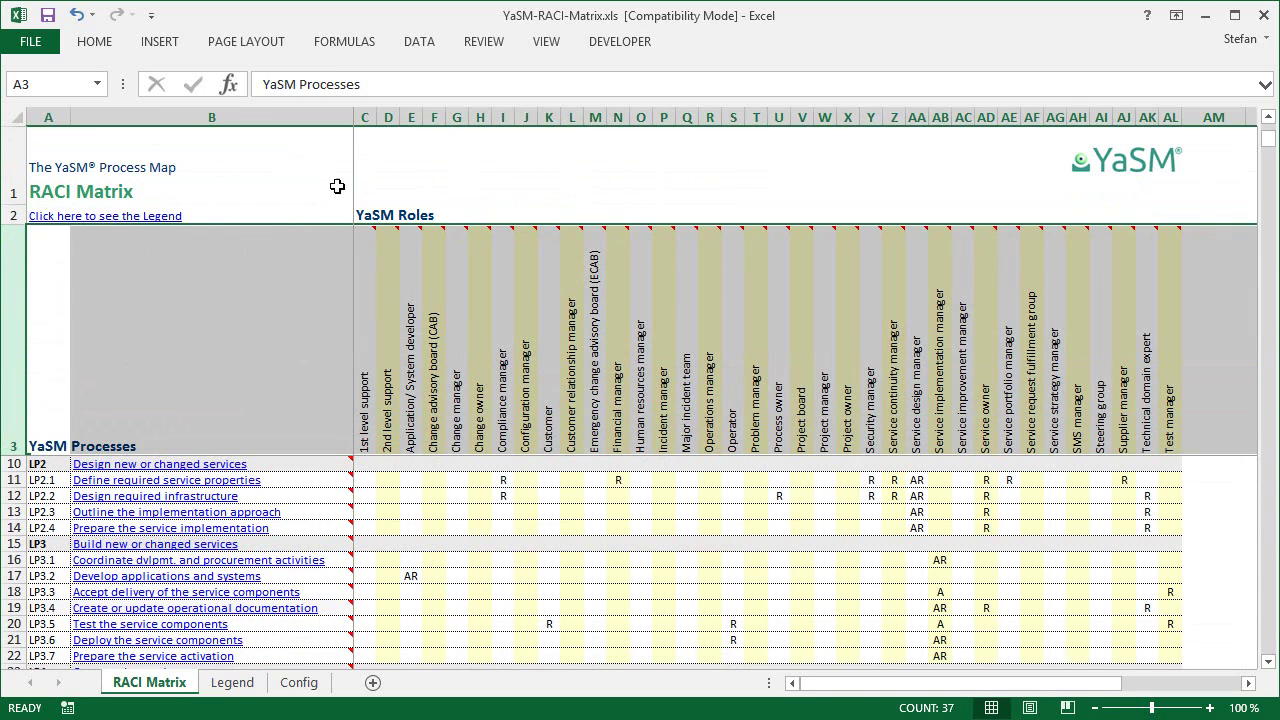
{"action": "left_click", "coordinate": [440, 42]}
{"action": "left_click", "coordinate": [530, 80]}
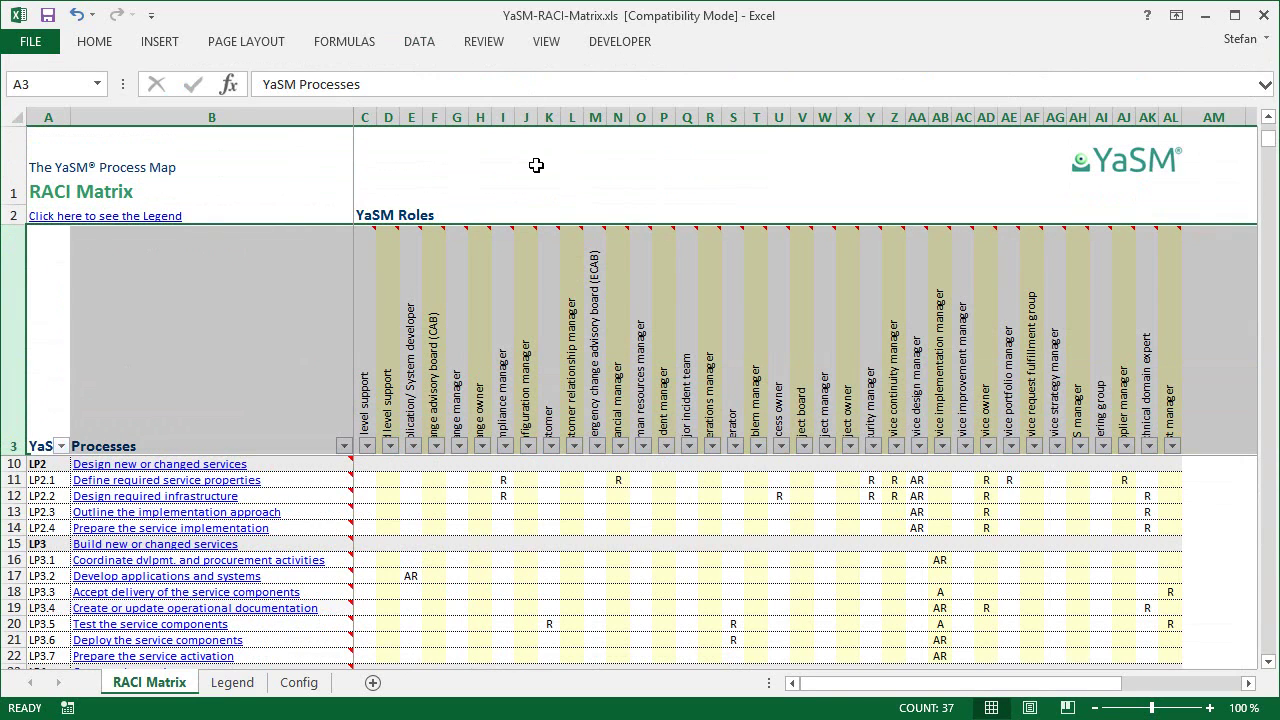
{"action": "left_click", "coordinate": [459, 446]}
{"action": "left_click", "coordinate": [285, 640]}
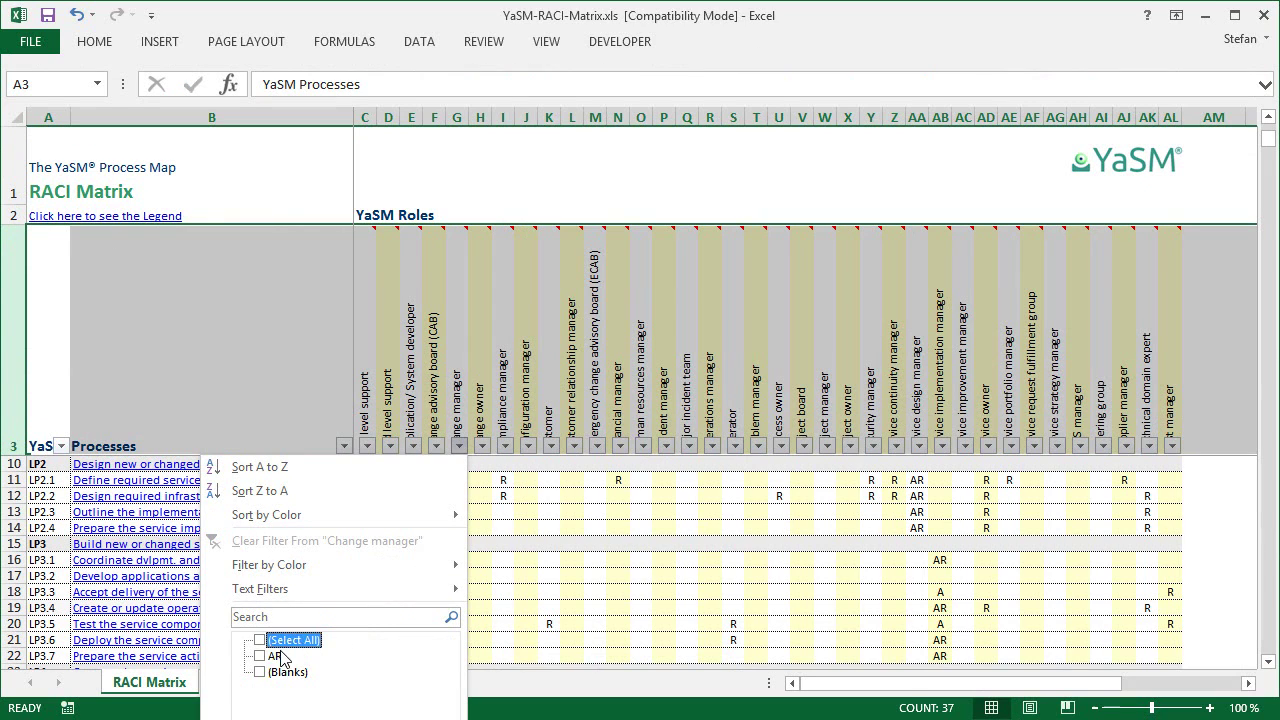
{"action": "left_click", "coordinate": [274, 656]}
{"action": "key", "text": "Return"}
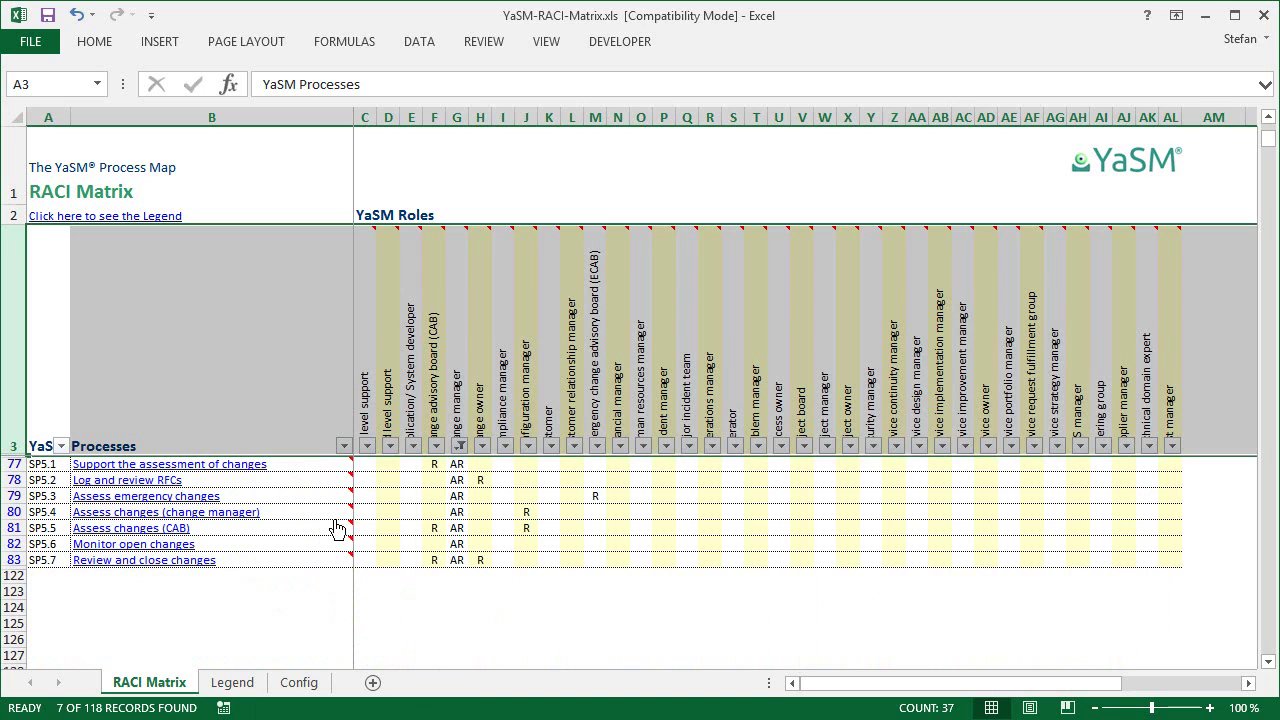
Open the linked diagram for the Assess emergency changes process, inspect its Change manager and ECAB lanes, and close it.
{"action": "left_click", "coordinate": [202, 503]}
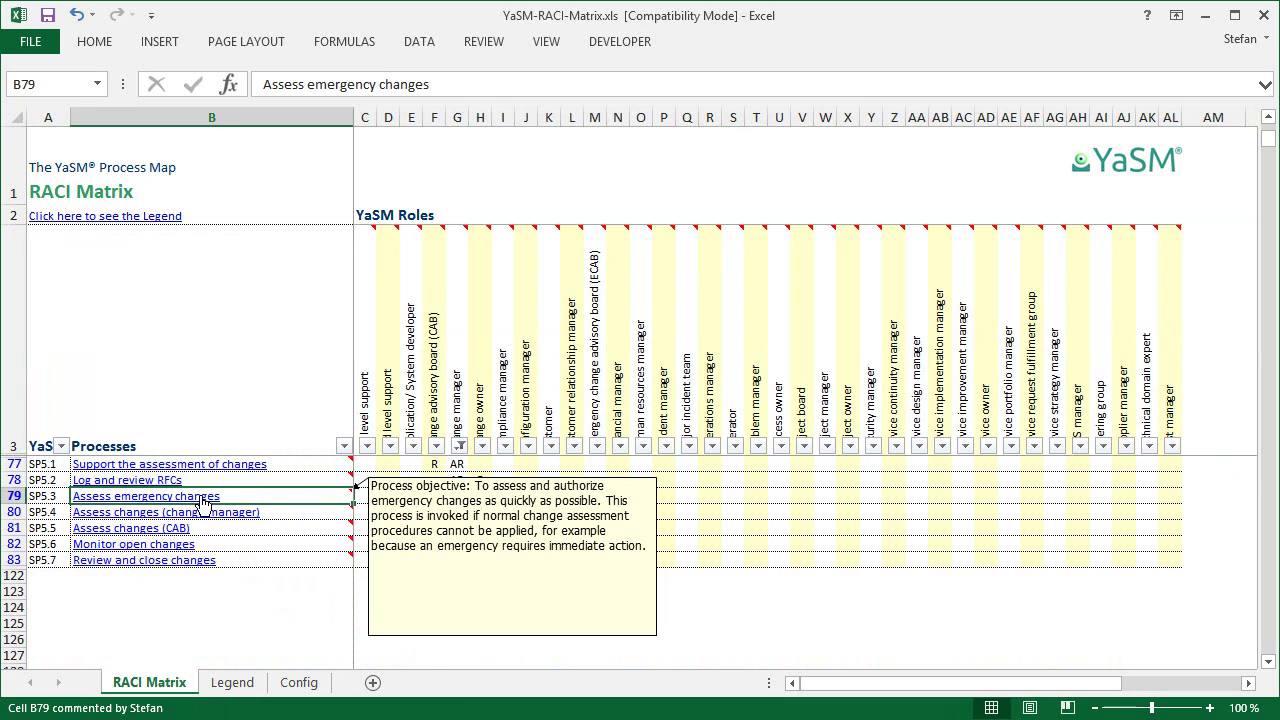
{"action": "left_click", "coordinate": [202, 503]}
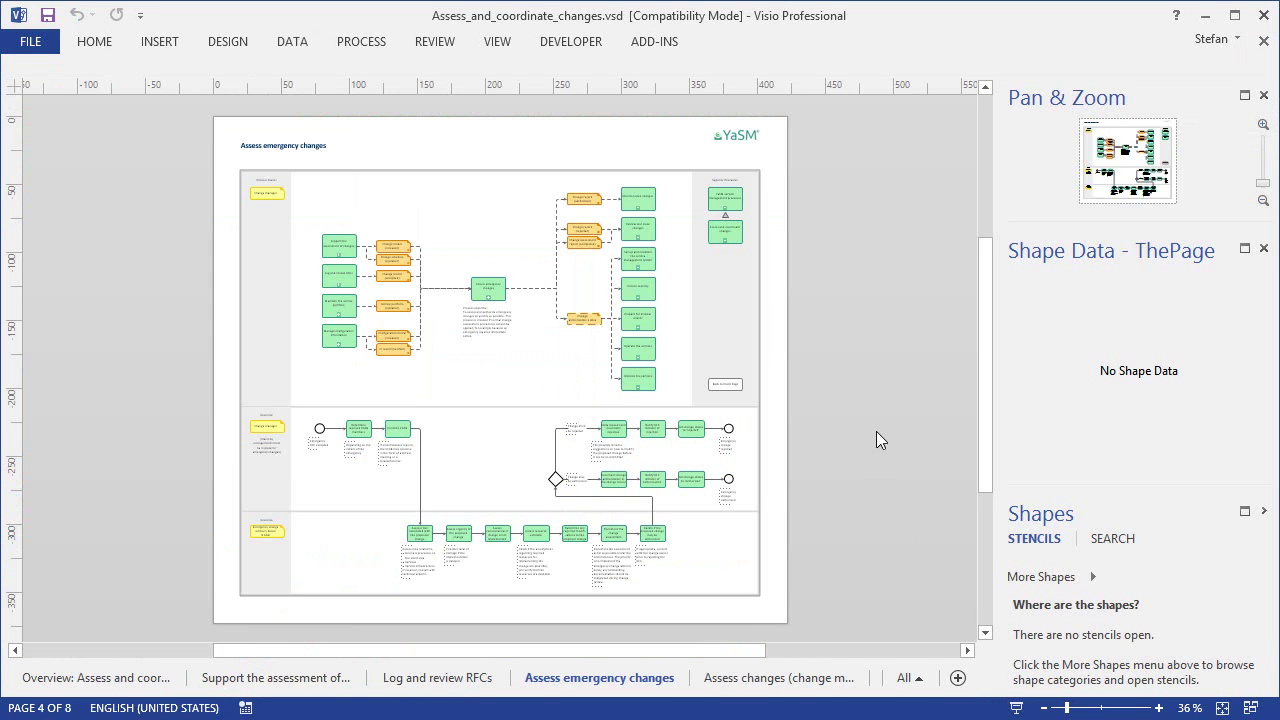
{"action": "left_click_drag", "start_coordinate": [1082, 158], "coordinate": [1126, 194]}
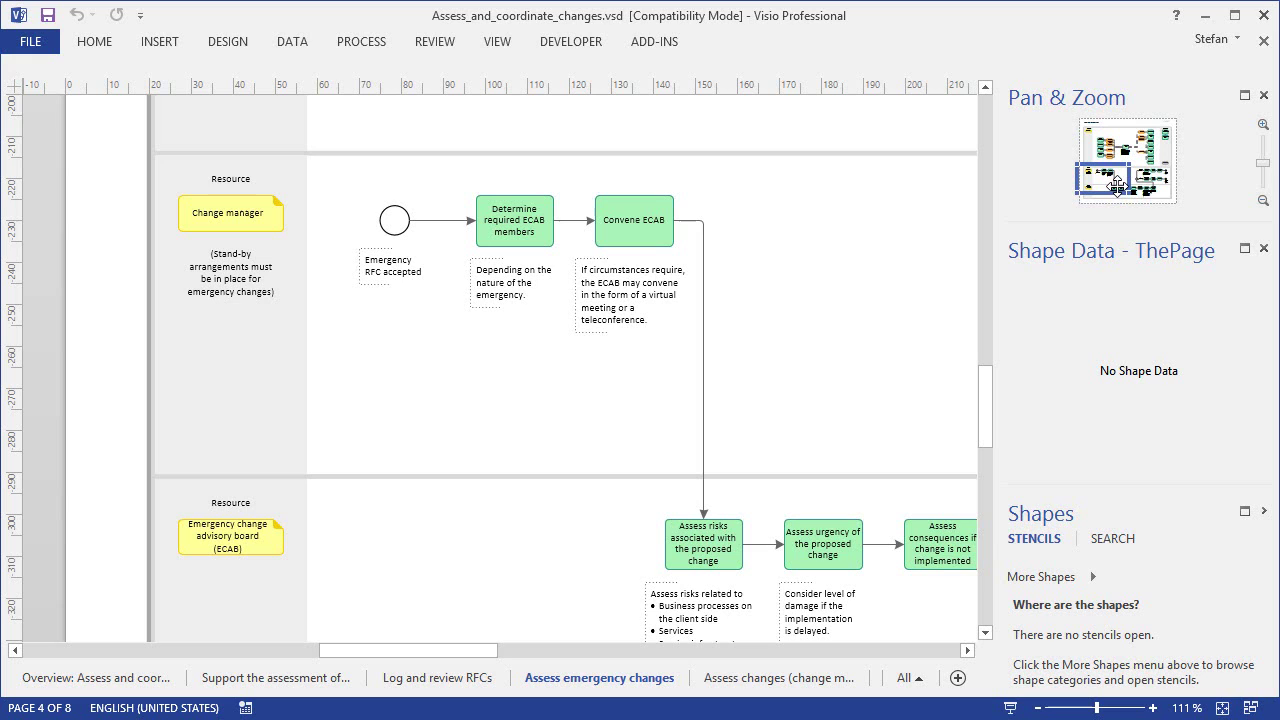
{"action": "left_click", "coordinate": [1265, 44]}
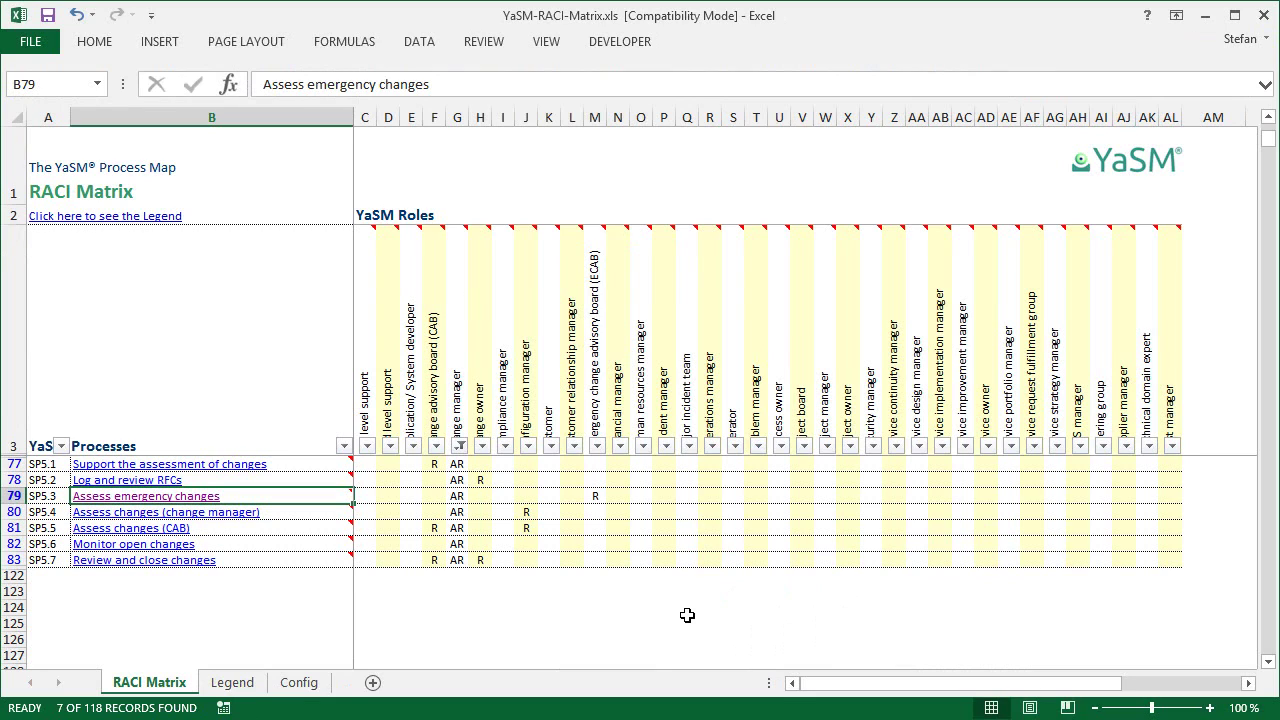
Assign responsibility R to the Operations manager for the Assess emergency changes process in cell R79.
{"action": "left_click", "coordinate": [714, 498]}
{"action": "left_click", "coordinate": [729, 497]}
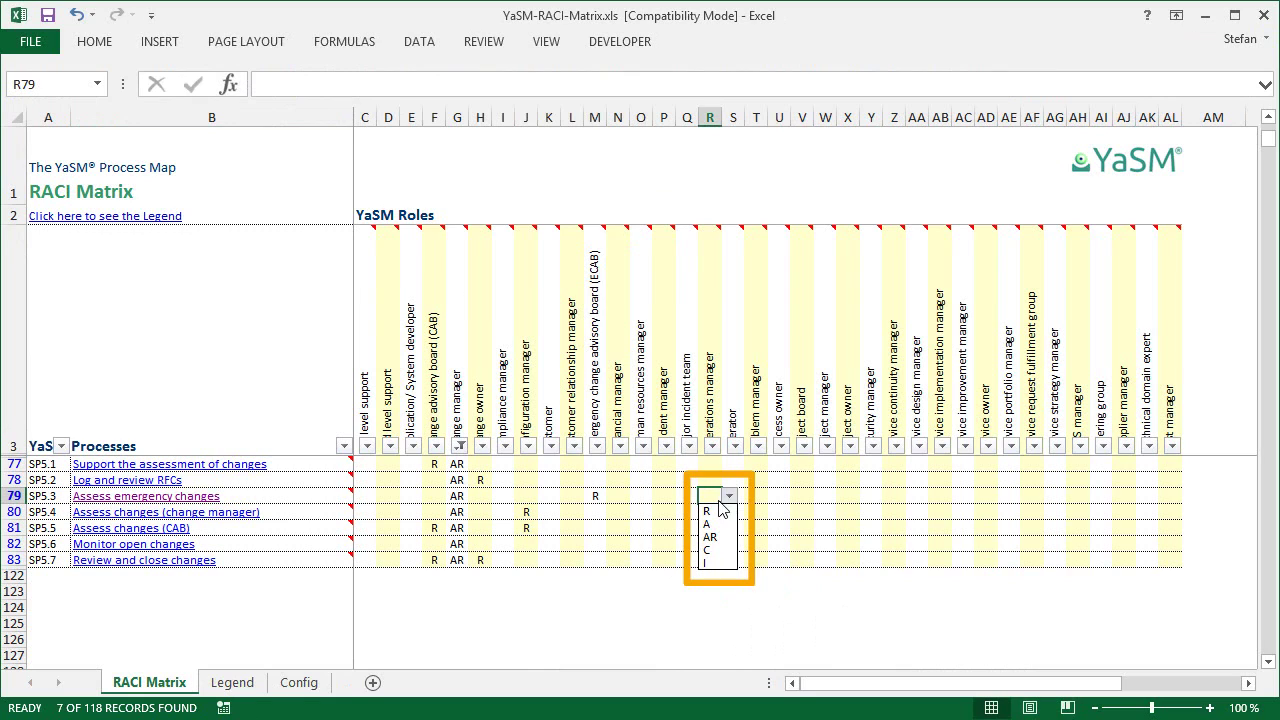
{"action": "left_click", "coordinate": [718, 511]}
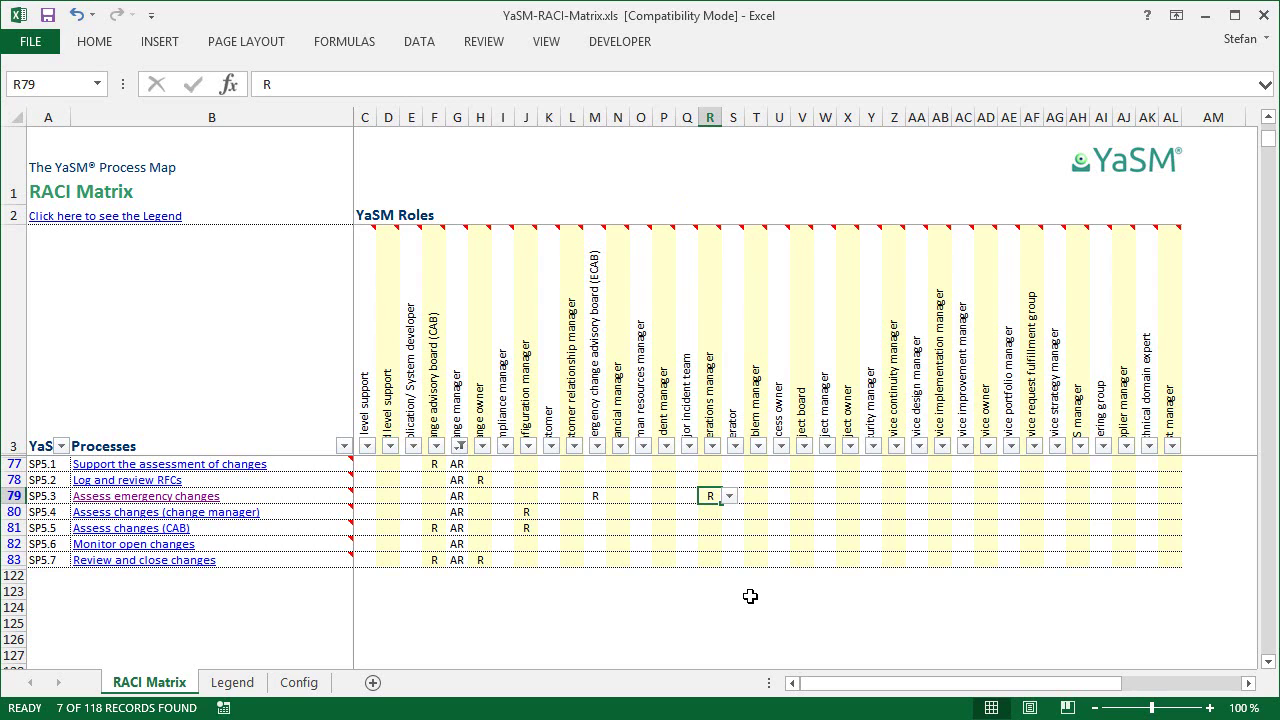
Switch to the Assess emergency changes diagram in Visio, extend the page downward, and add a Swim Lane below the ECAB lane.
{"action": "key", "text": "alt+Tab"}
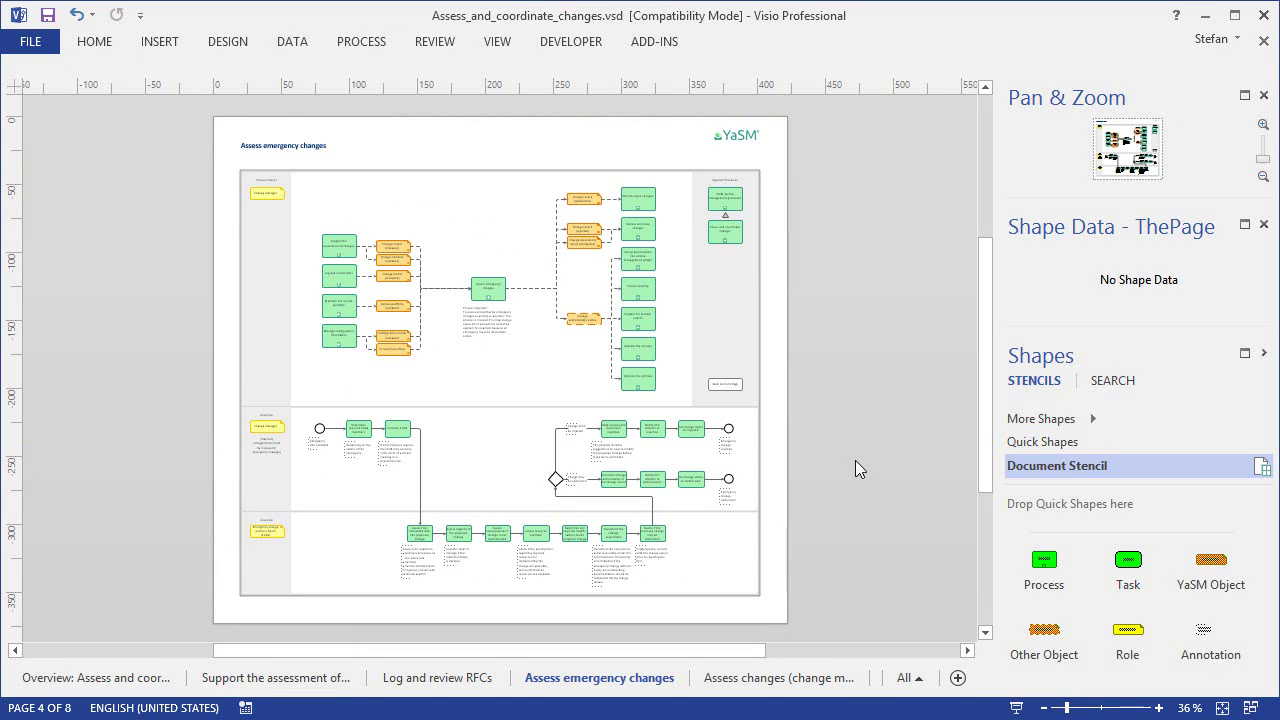
{"action": "scroll", "coordinate": [514, 206], "scroll_direction": "down", "scroll_amount": 1}
{"action": "left_click", "coordinate": [510, 505]}
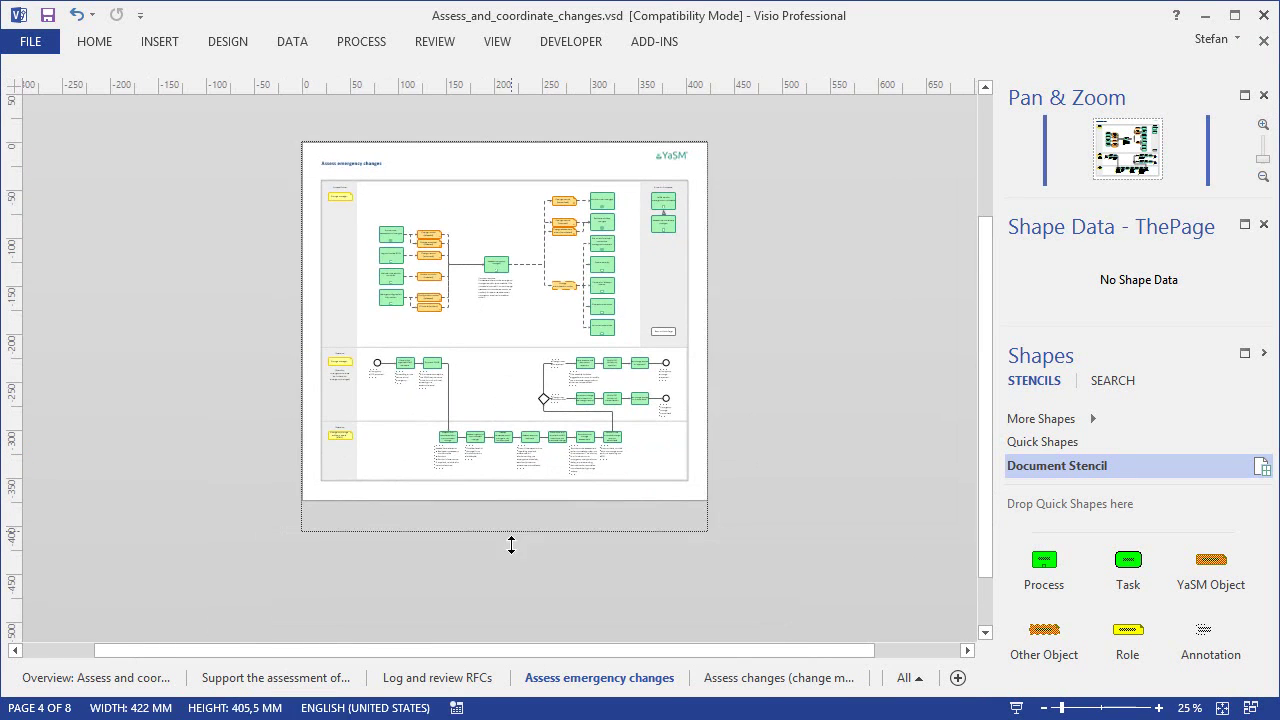
{"action": "left_click_drag", "start_coordinate": [511, 545], "coordinate": [511, 551]}
{"action": "scroll", "coordinate": [1130, 590], "scroll_direction": "down", "scroll_amount": 5}
{"action": "left_click_drag", "start_coordinate": [1043, 595], "coordinate": [509, 488]}
Move the Assess urgency and Assess consequences tasks, together with the urgency annotation, down into the new swim lane.
{"action": "scroll", "coordinate": [458, 455], "scroll_direction": "up", "scroll_amount": 5}
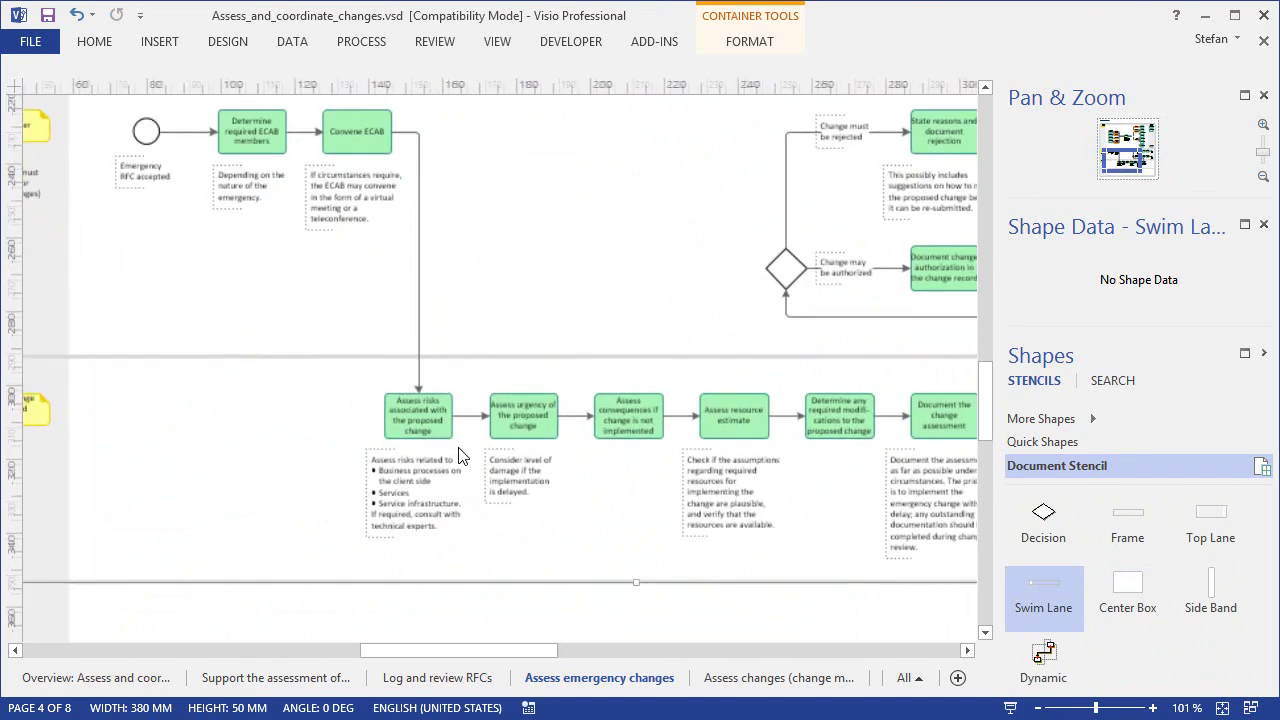
{"action": "scroll", "coordinate": [460, 453], "scroll_direction": "down", "scroll_amount": 3}
{"action": "left_click_drag", "start_coordinate": [471, 180], "coordinate": [686, 366]}
{"action": "left_click_drag", "start_coordinate": [655, 222], "coordinate": [629, 432]}
Reroute the connectors into Assess urgency and out of Assess consequences so both attach to the tops of the moved tasks.
{"action": "left_click", "coordinate": [655, 437]}
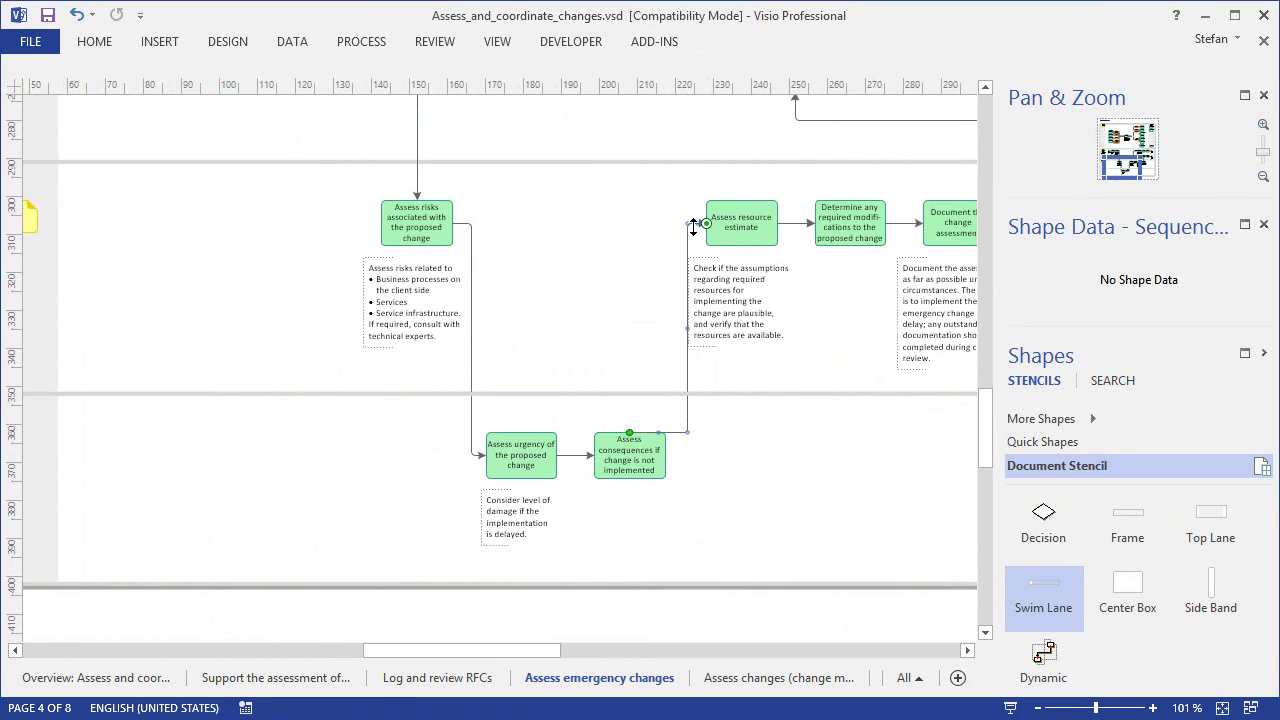
{"action": "right_click", "coordinate": [693, 228]}
{"action": "left_click", "coordinate": [770, 573]}
{"action": "left_click", "coordinate": [471, 330]}
{"action": "left_click_drag", "start_coordinate": [487, 454], "coordinate": [521, 432]}
{"action": "right_click", "coordinate": [530, 240]}
{"action": "left_click", "coordinate": [550, 605]}
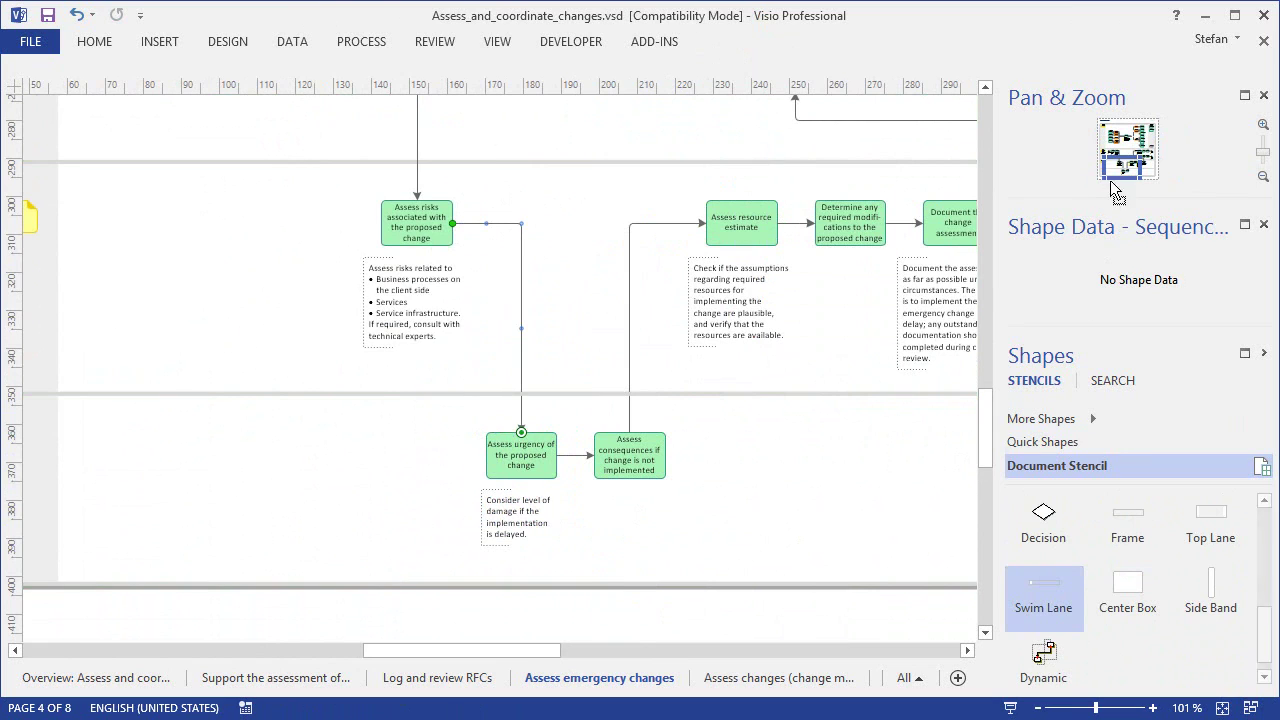
Place a Role shape under the Resource heading of the new swim lane.
{"action": "left_click_drag", "start_coordinate": [1110, 180], "coordinate": [1097, 188]}
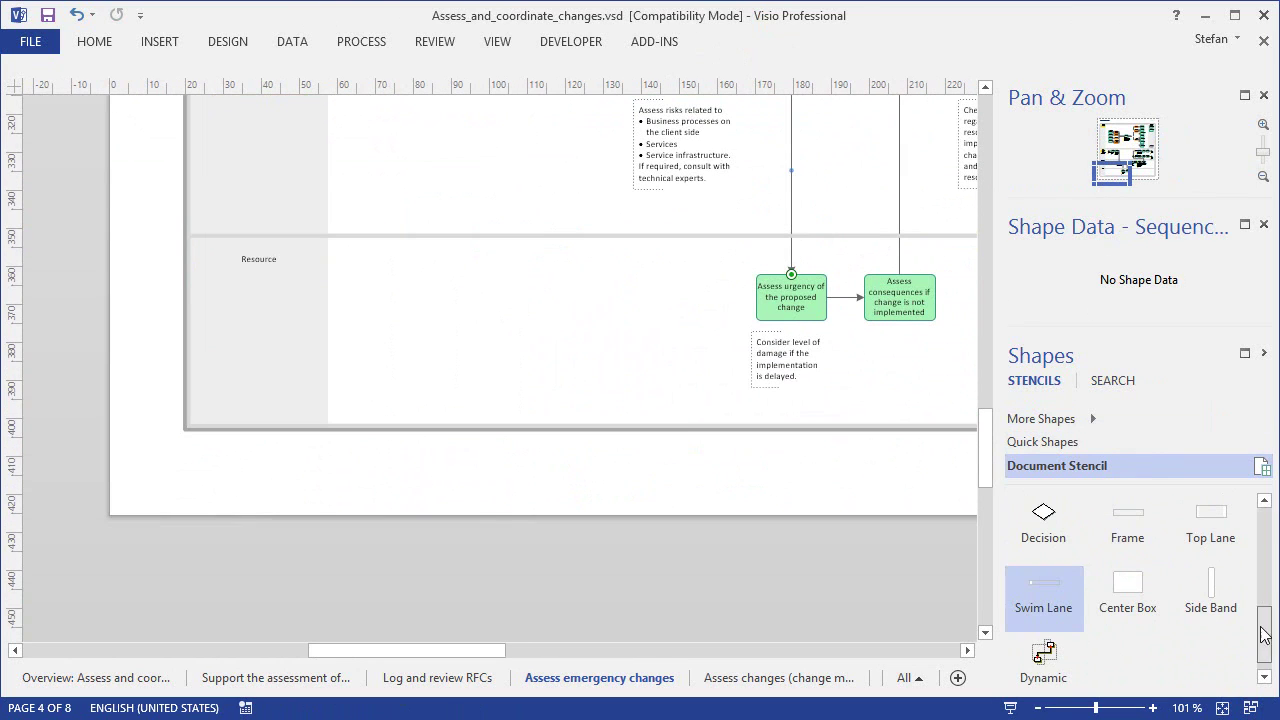
{"action": "left_click_drag", "start_coordinate": [1264, 634], "coordinate": [1266, 520]}
{"action": "left_click_drag", "start_coordinate": [1128, 545], "coordinate": [262, 300]}
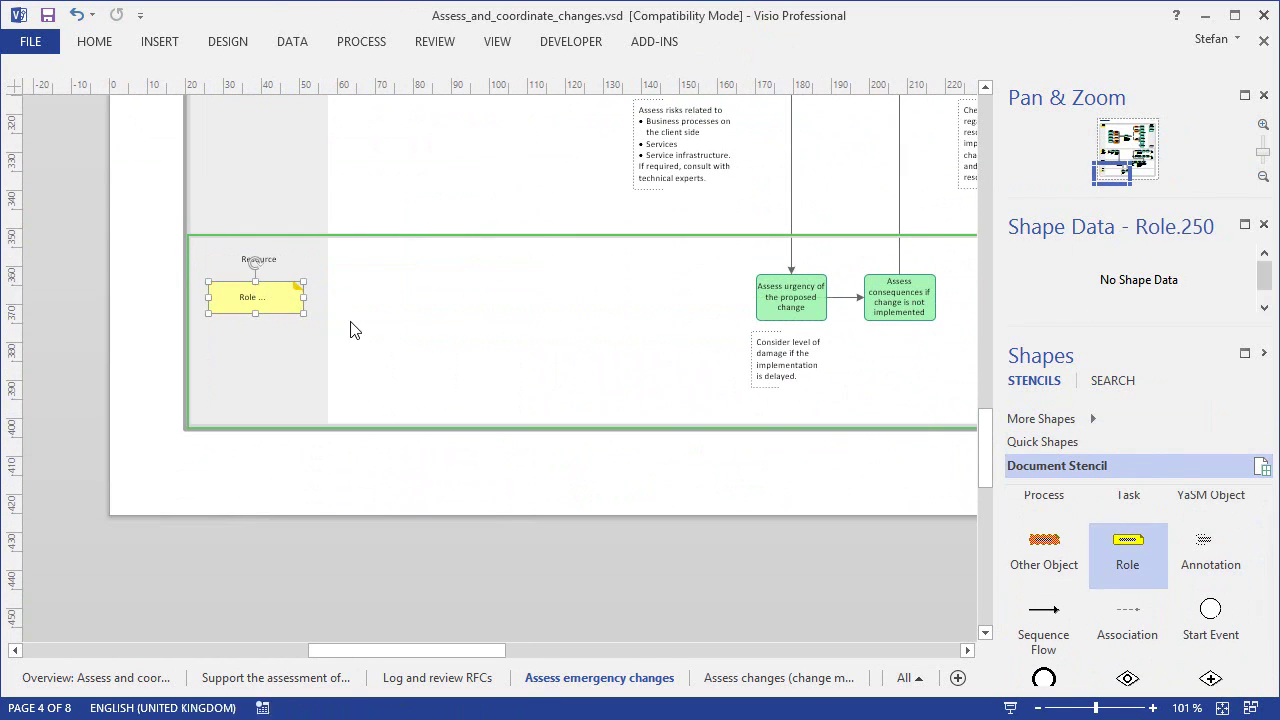
Link the new role shape to the Operations manager record, using the search pattern "oper", and show the whole page.
{"action": "left_click", "coordinate": [654, 41]}
{"action": "left_click", "coordinate": [141, 64]}
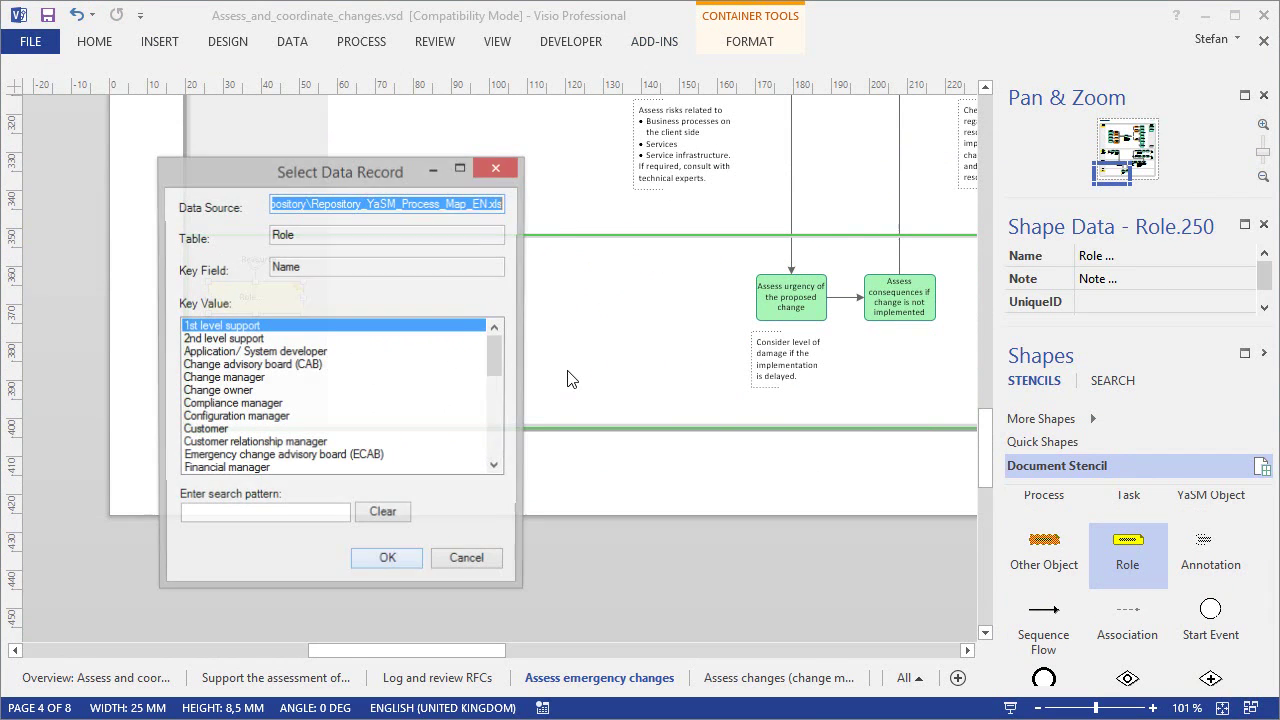
{"action": "left_click_drag", "start_coordinate": [228, 171], "coordinate": [311, 174]}
{"action": "left_click", "coordinate": [403, 517]}
{"action": "type", "text": "oper"}
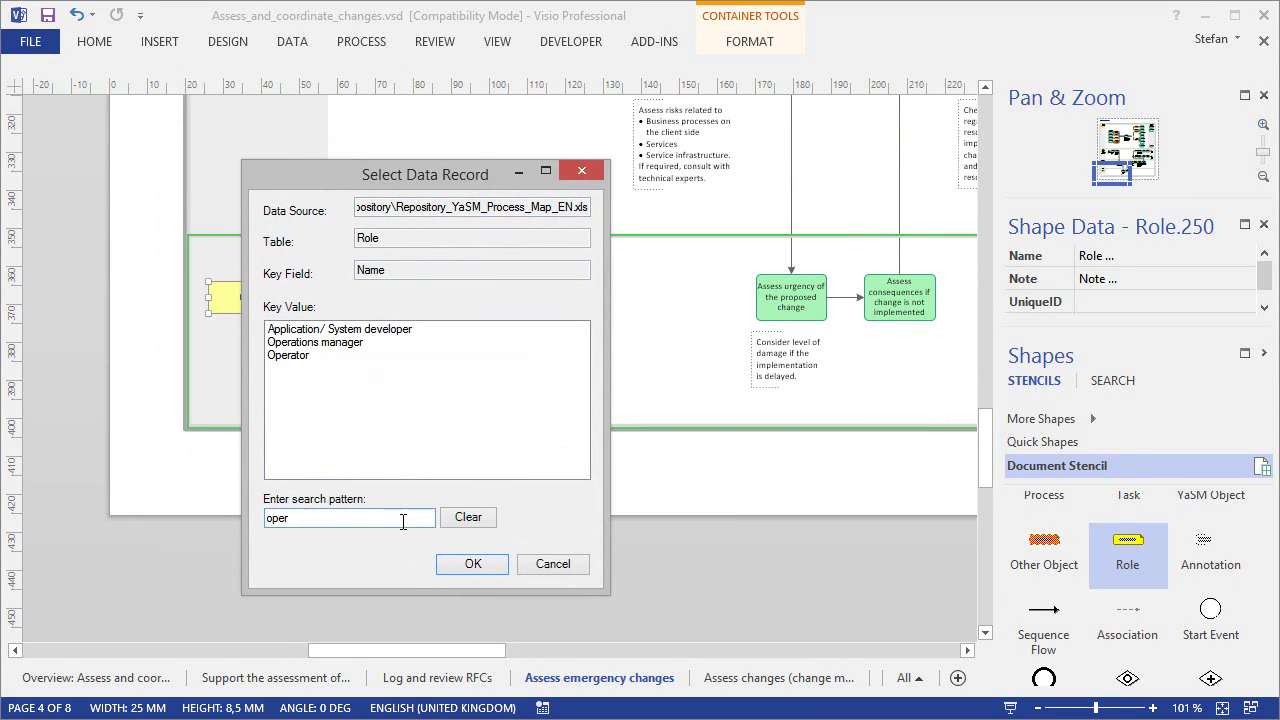
{"action": "left_click", "coordinate": [340, 342]}
{"action": "left_click", "coordinate": [483, 566]}
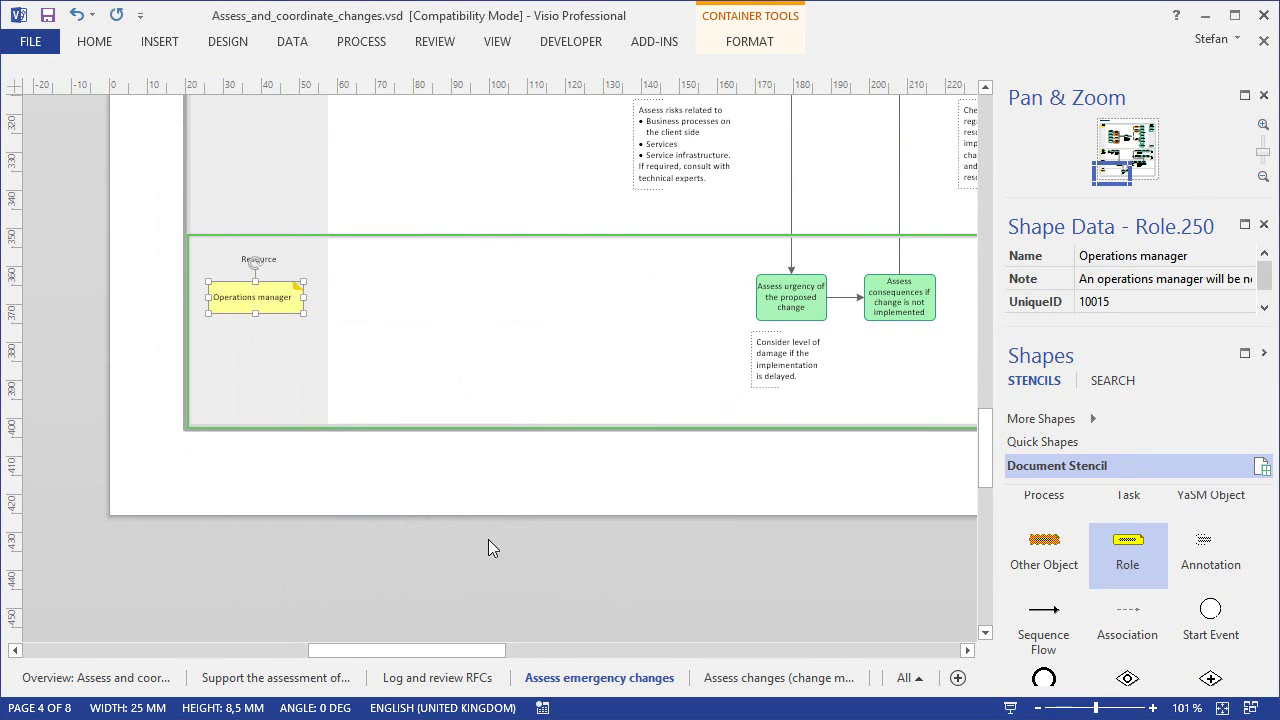
{"action": "left_click", "coordinate": [557, 465]}
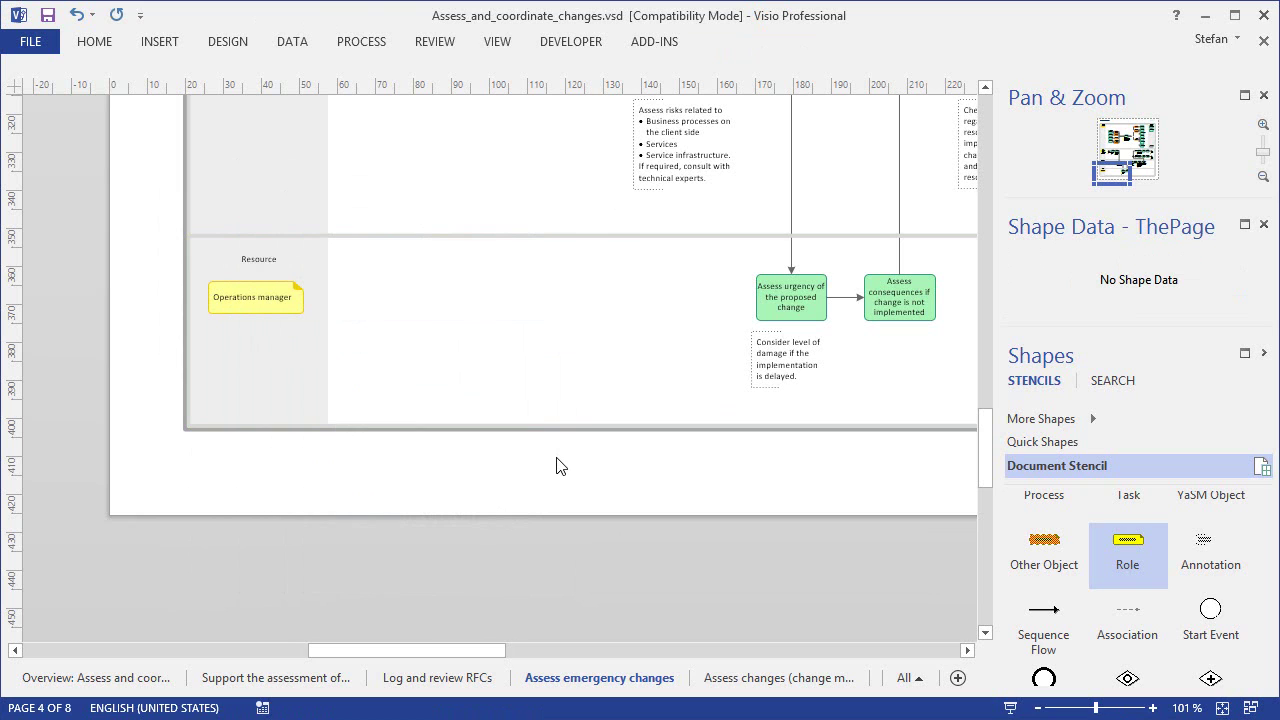
{"action": "left_click", "coordinate": [1222, 707]}
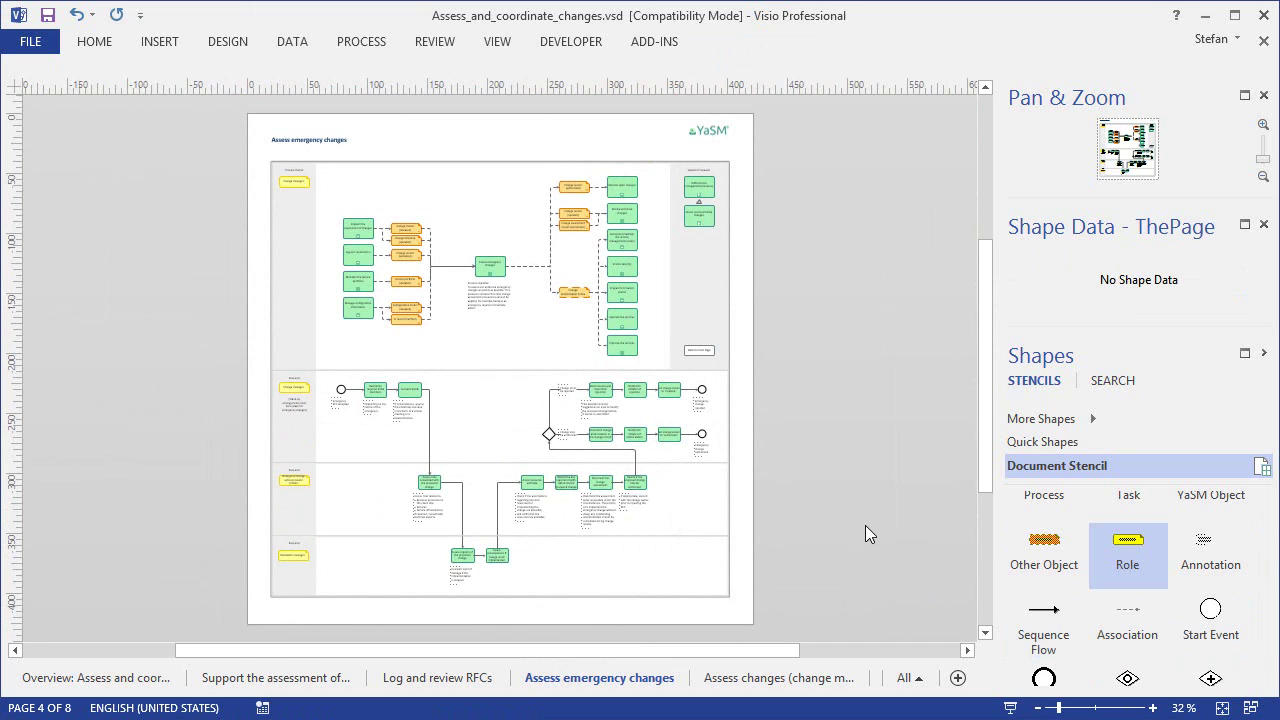
Switch back to the RACI matrix in Excel, insert an empty row above the role names, and increase its height.
{"action": "key", "text": "alt+Tab"}
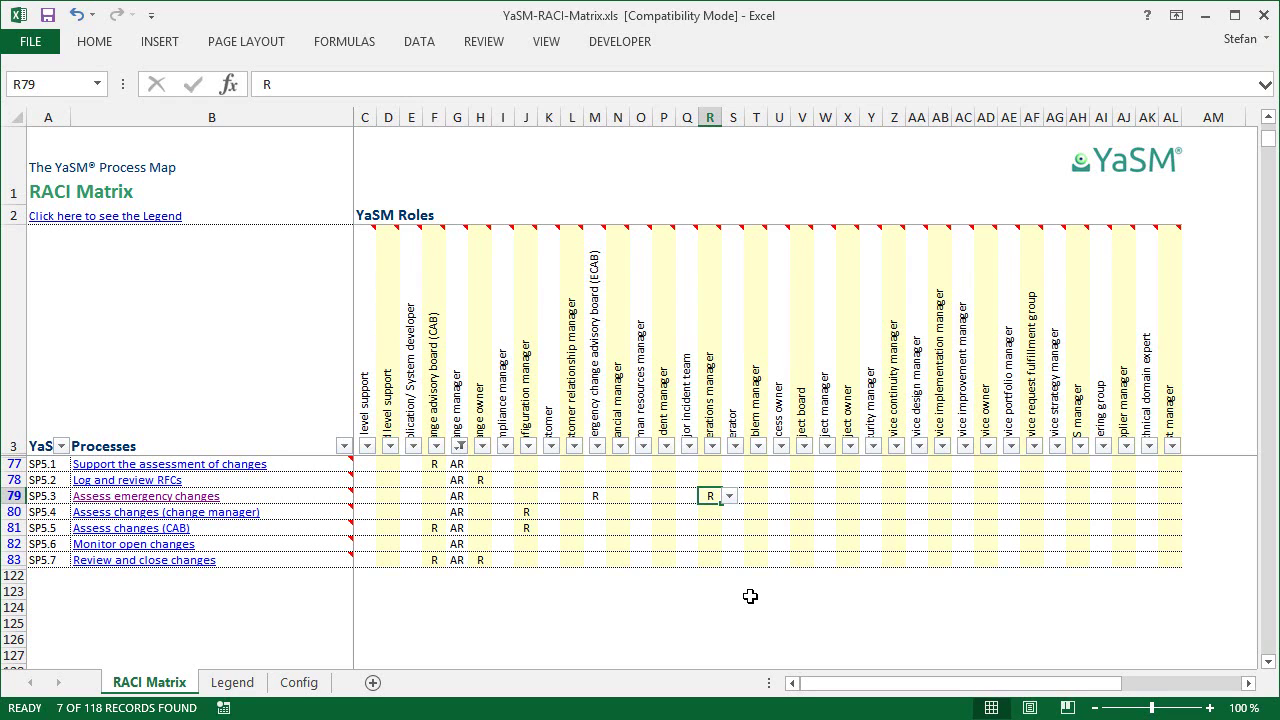
{"action": "right_click", "coordinate": [18, 368]}
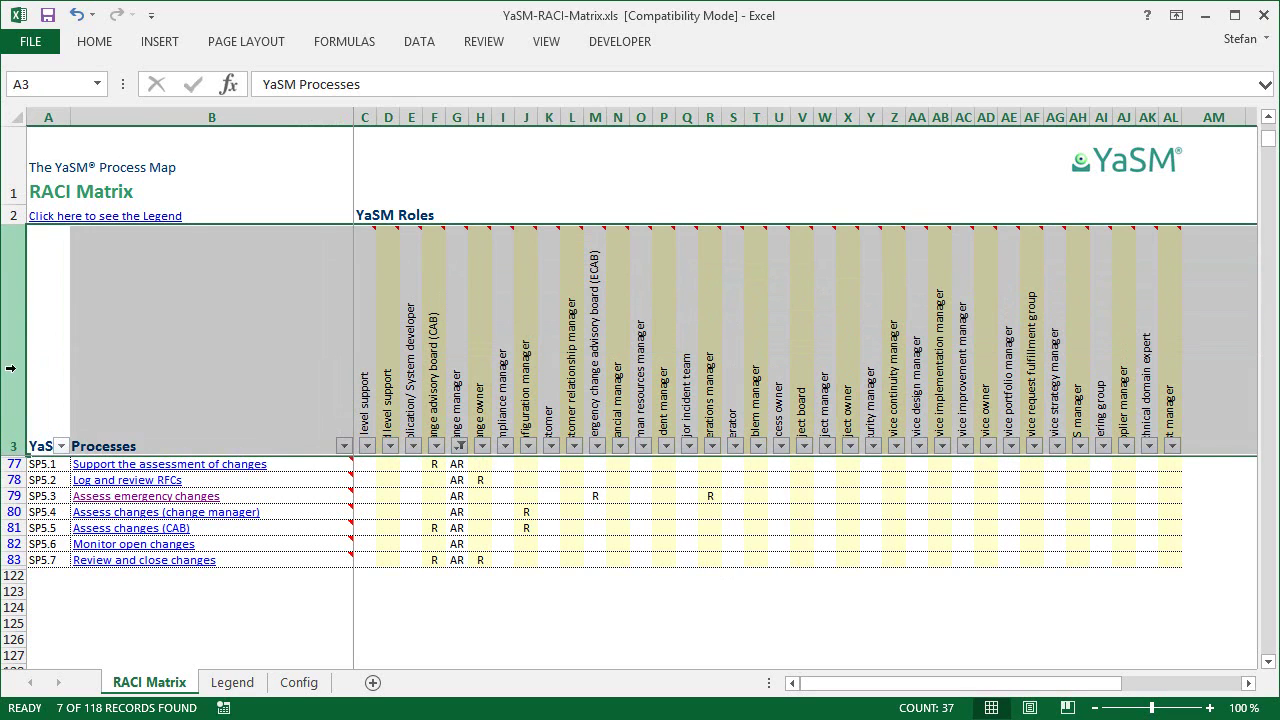
{"action": "left_click", "coordinate": [94, 509]}
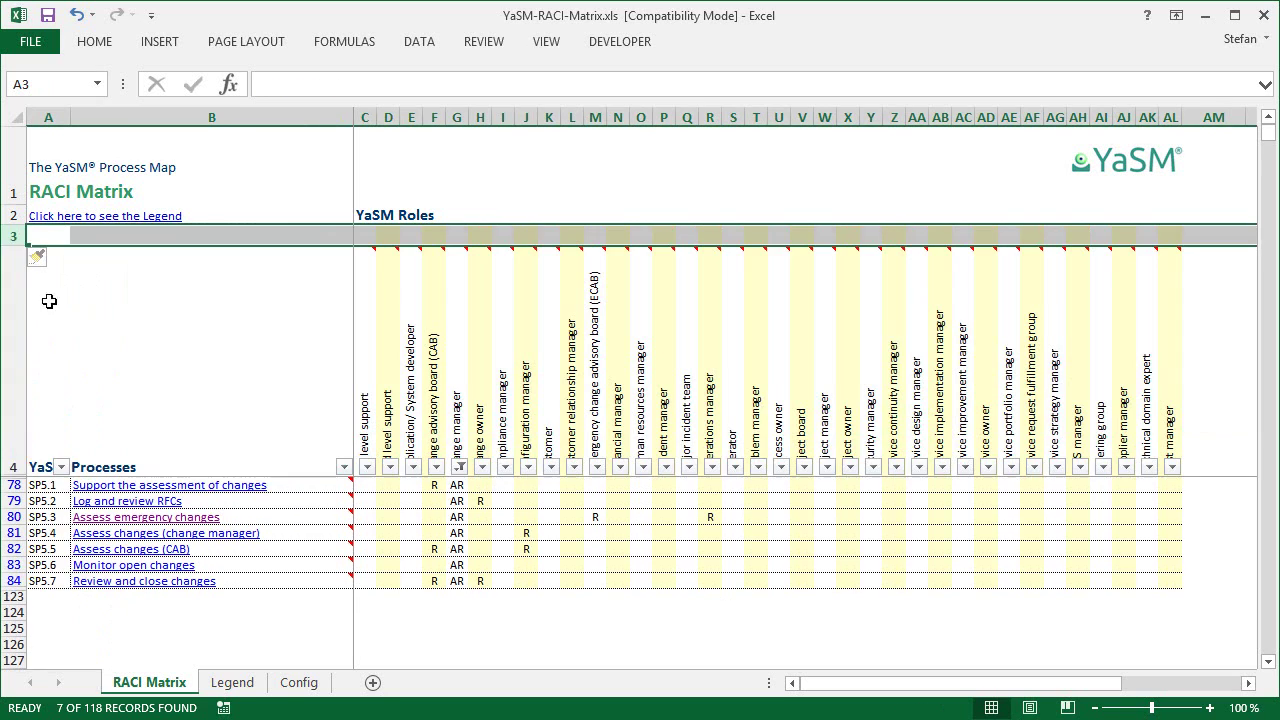
{"action": "left_click_drag", "start_coordinate": [8, 248], "coordinate": [5, 393]}
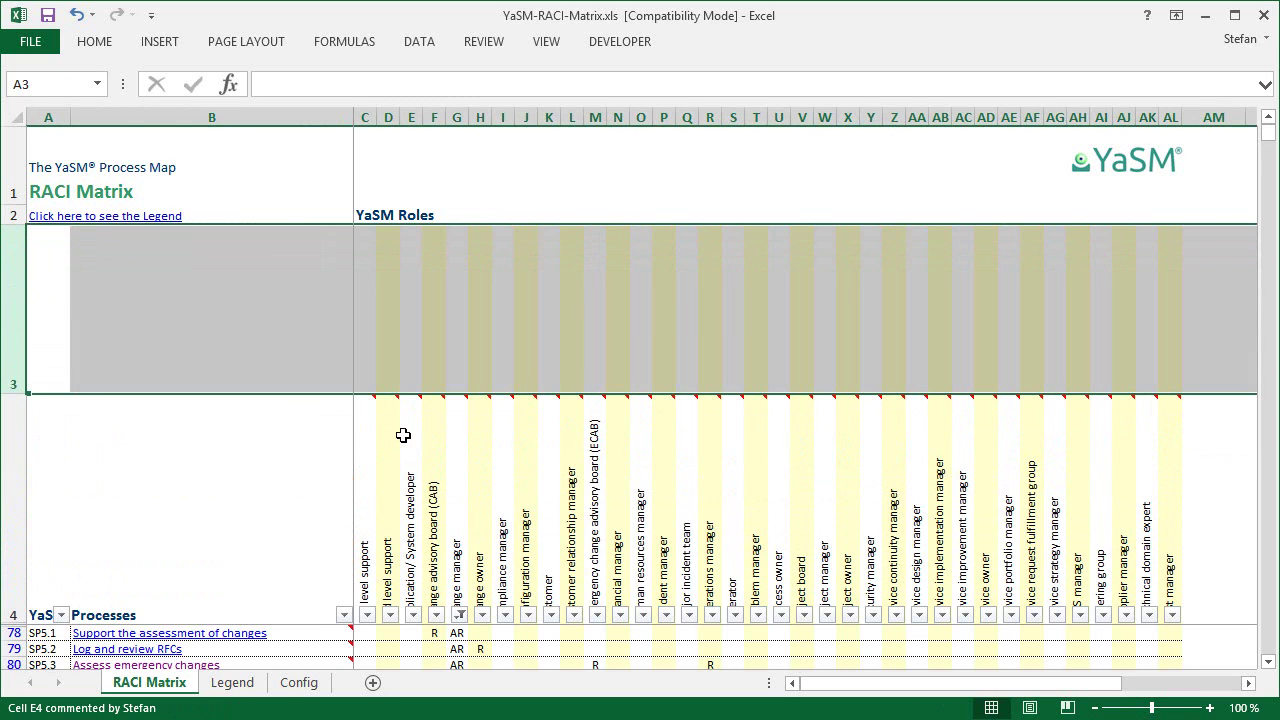
Enter the assigned person's full name in cell Q3 above the Major incident team role.
{"action": "left_click", "coordinate": [686, 369]}
{"action": "type", "text": "John Smith"}
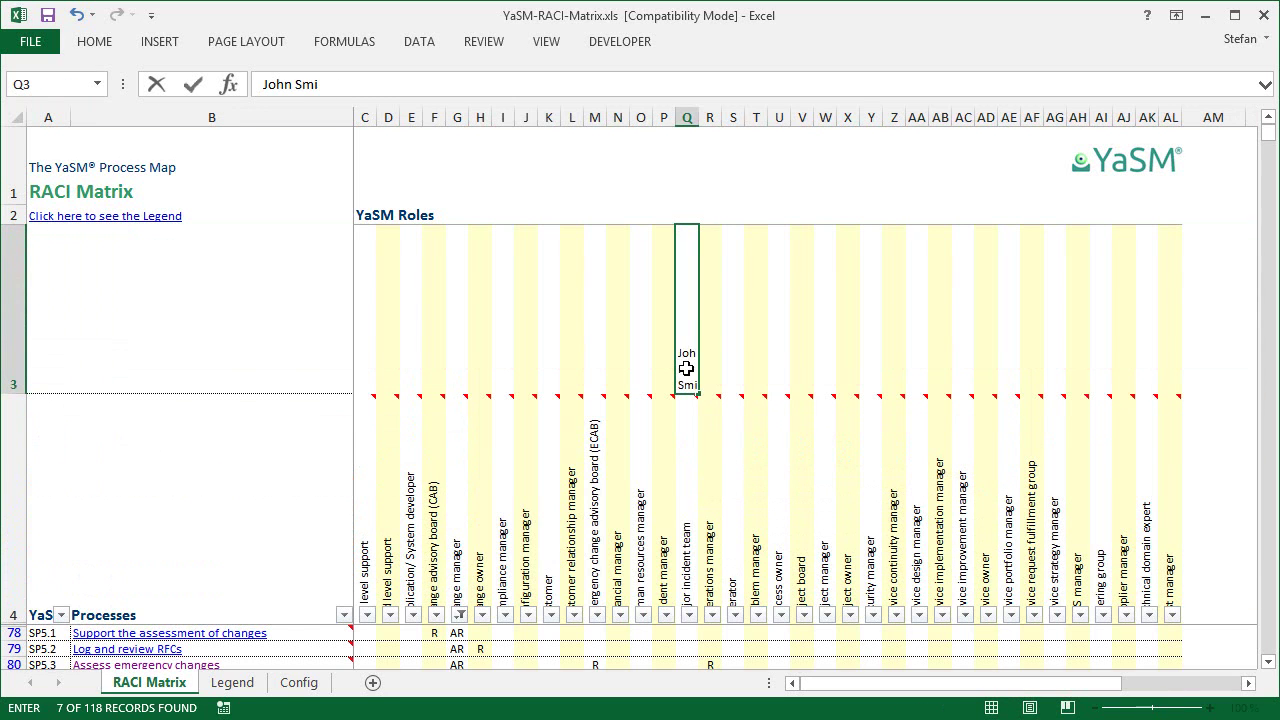
{"action": "key", "text": "ctrl+Return"}
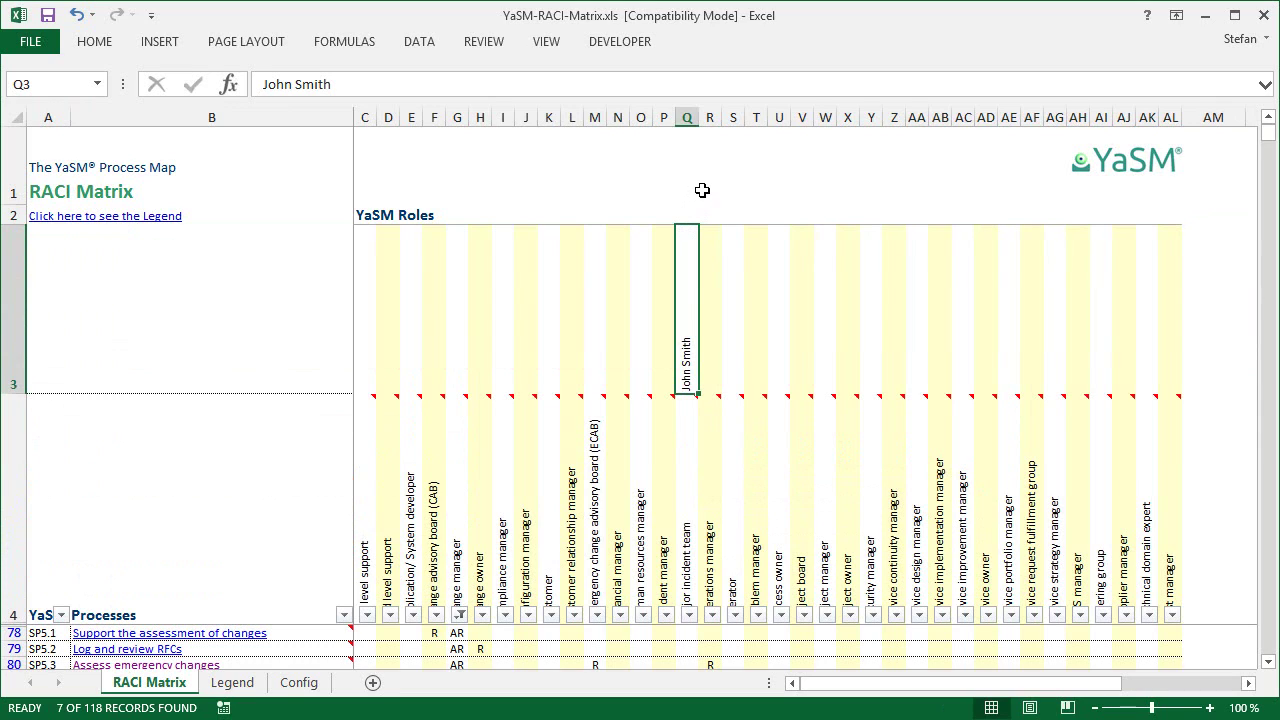